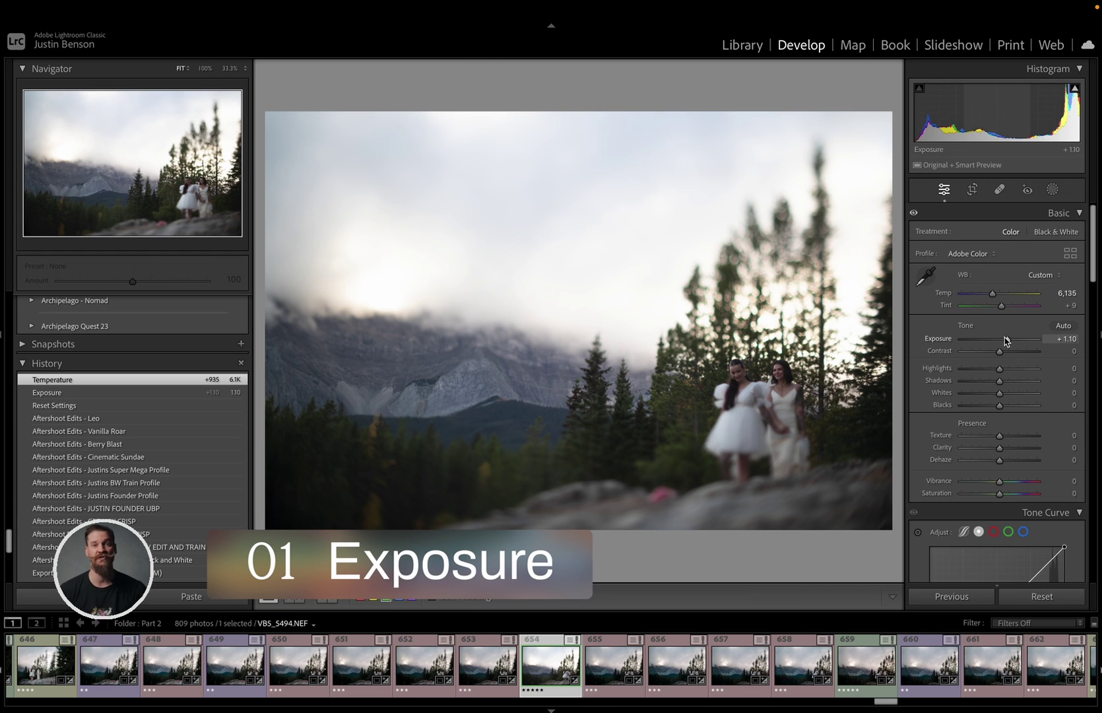
Set the wedding photo's Exposure to +1.25 with Contrast at +4
drag(1006, 340, 1009, 341)
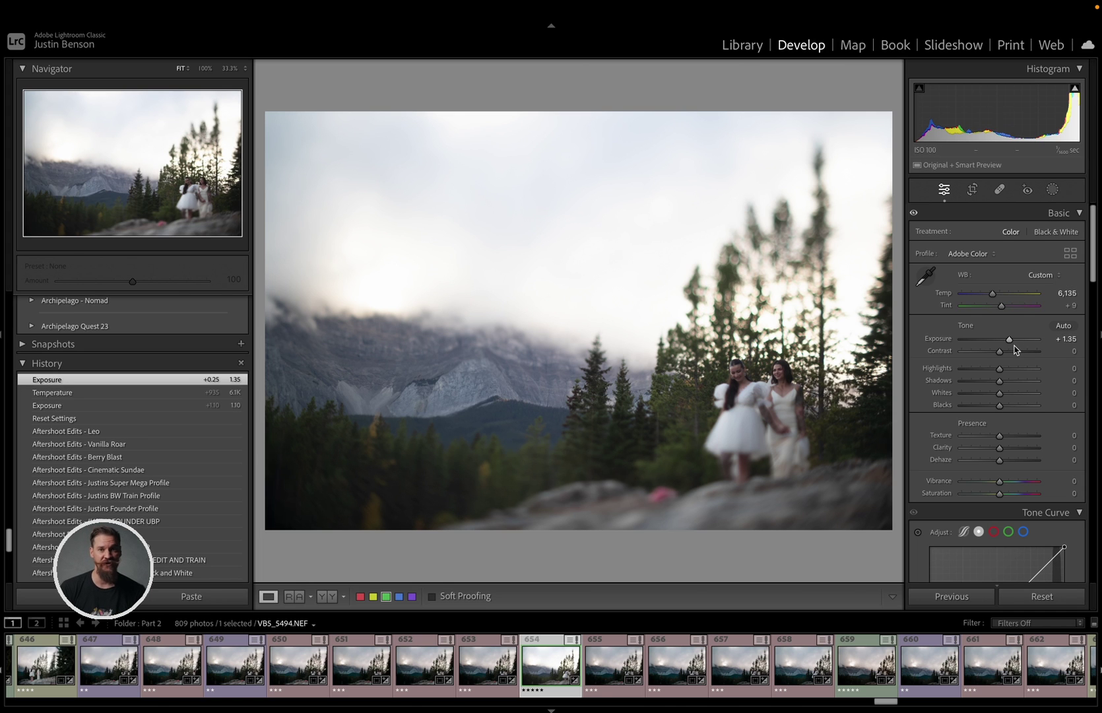
click(1000, 341)
drag(1001, 340, 1008, 342)
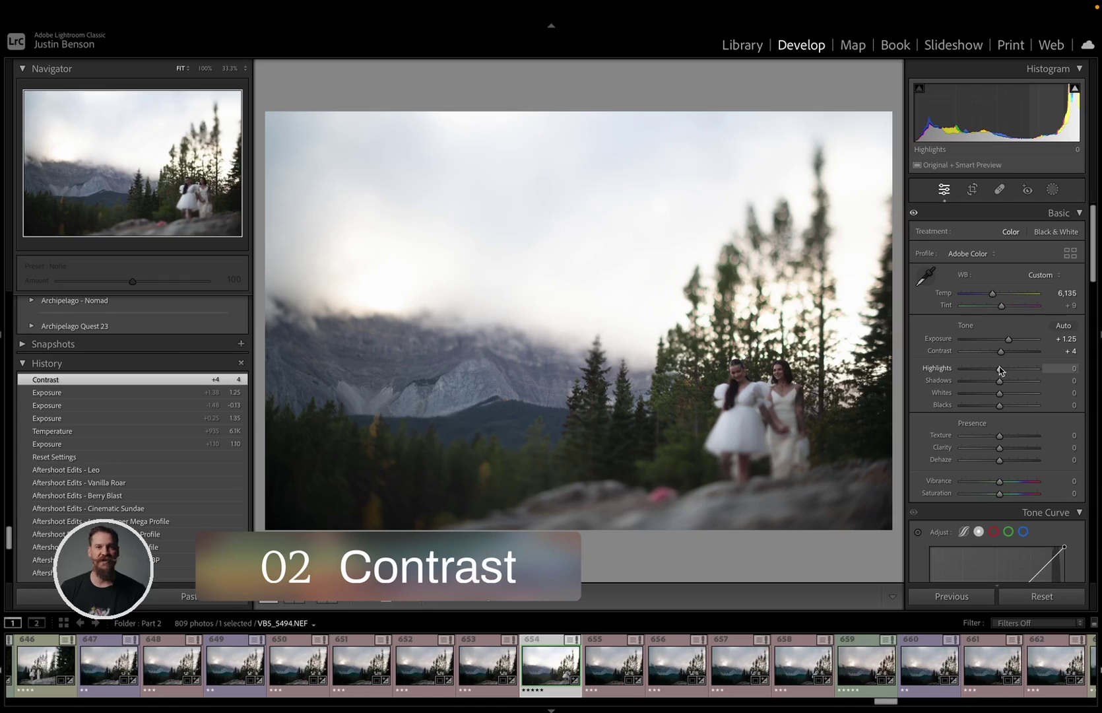
Add a brightening point on the Tone Curve, ease Contrast to +1 and drop Highlights to -90
scroll(1033, 455, down, 3)
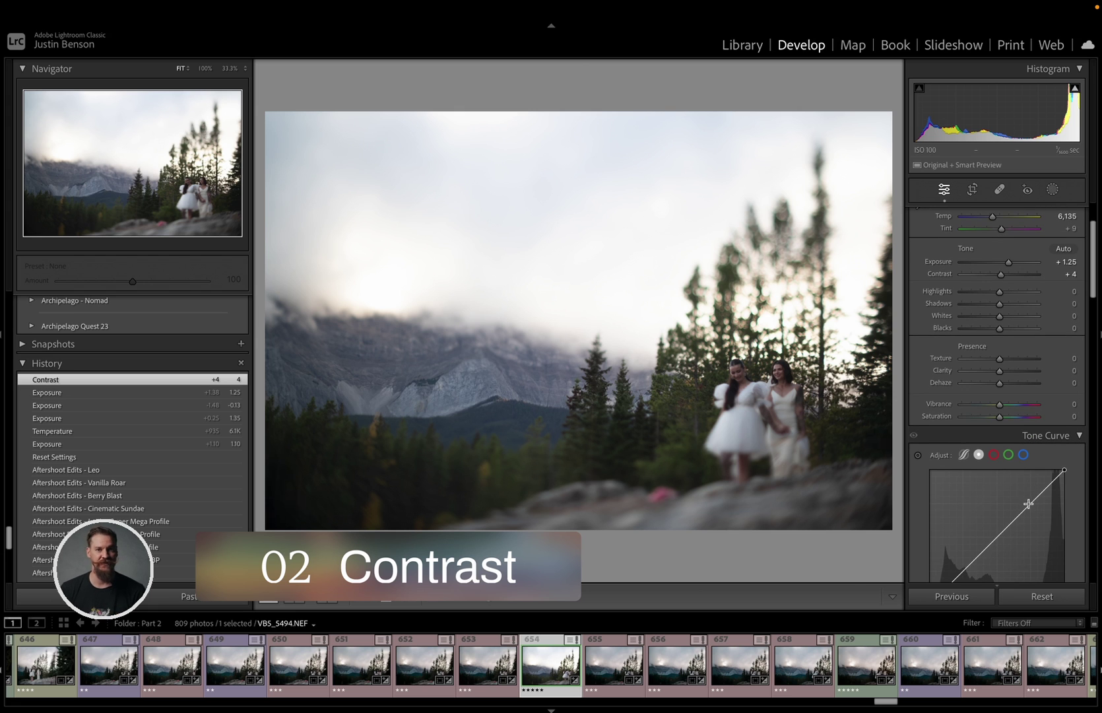
mouse_move(1028, 504)
mouse_down()
mouse_move(1009, 494)
mouse_move(1034, 506)
mouse_up()
scroll(1023, 462, up, 3)
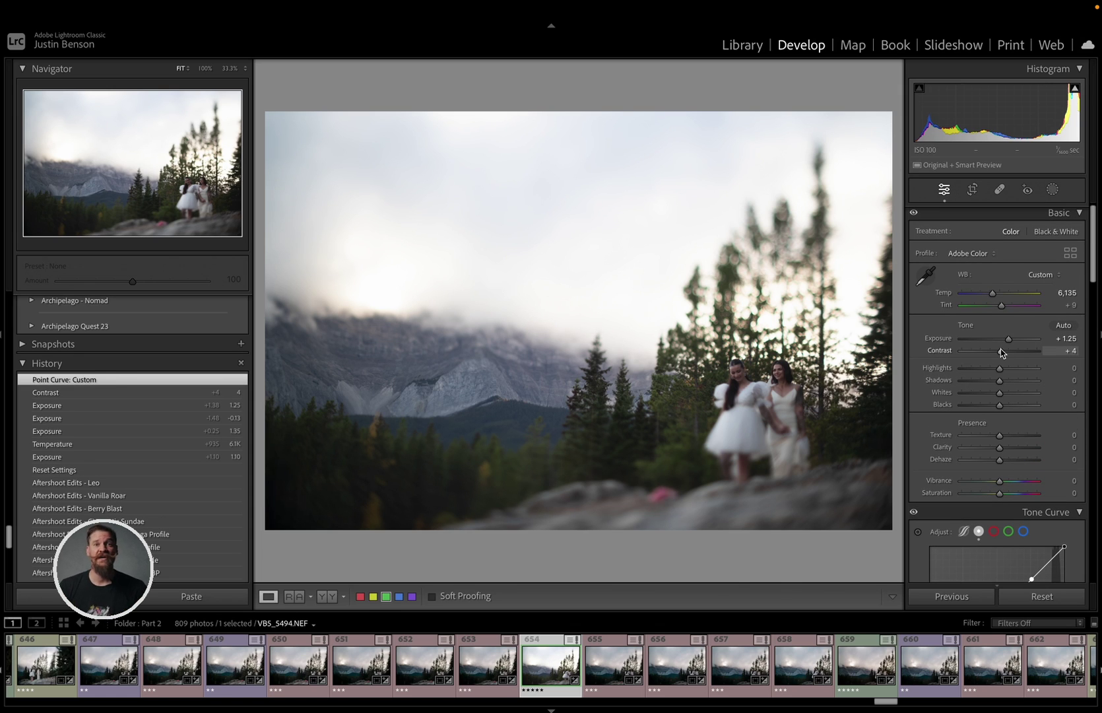
drag(1001, 354, 1000, 354)
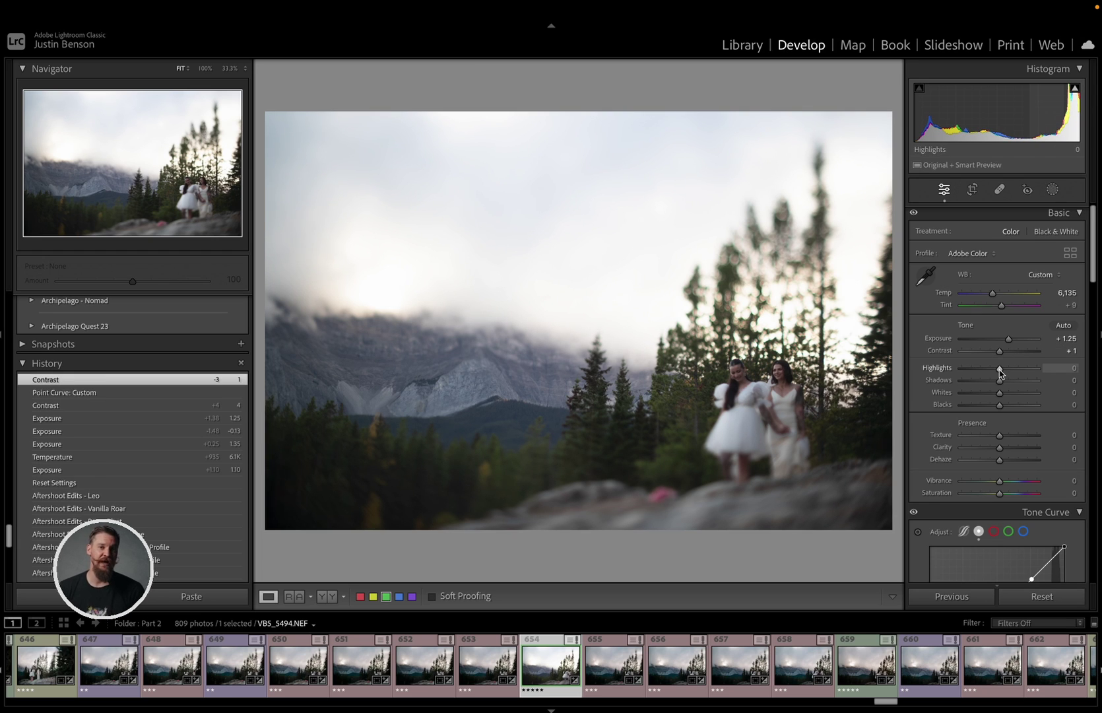
drag(999, 370, 966, 373)
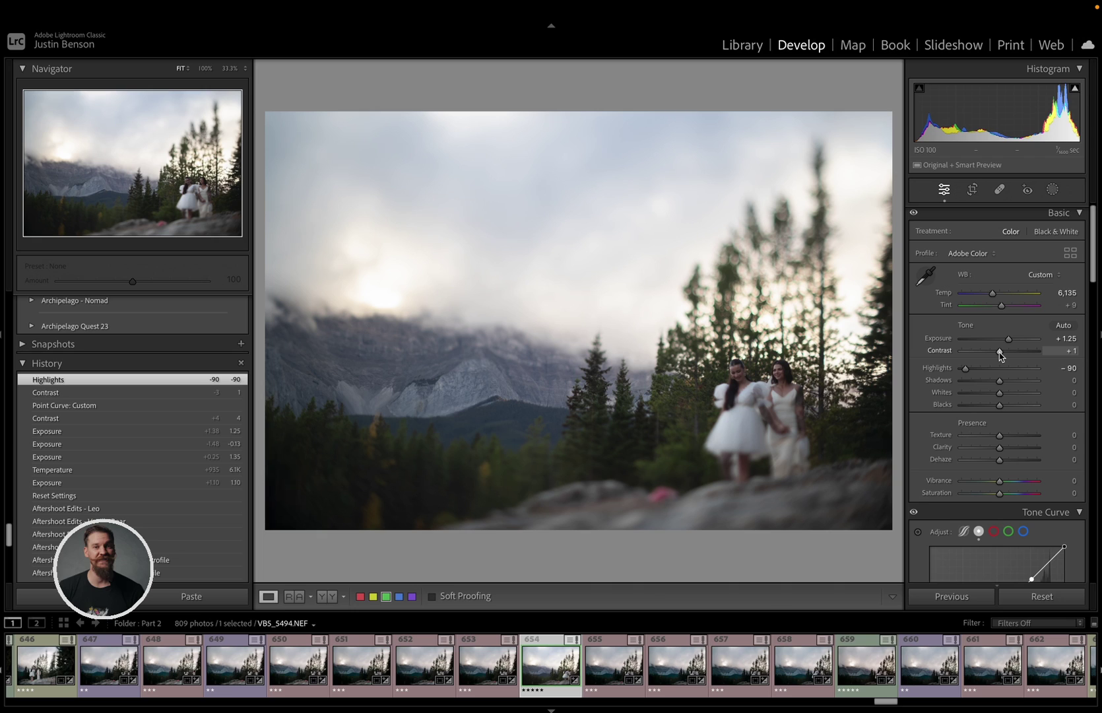
In the Basic panel, raise Contrast to +37 and Shadows to +49
drag(1000, 355, 1003, 353)
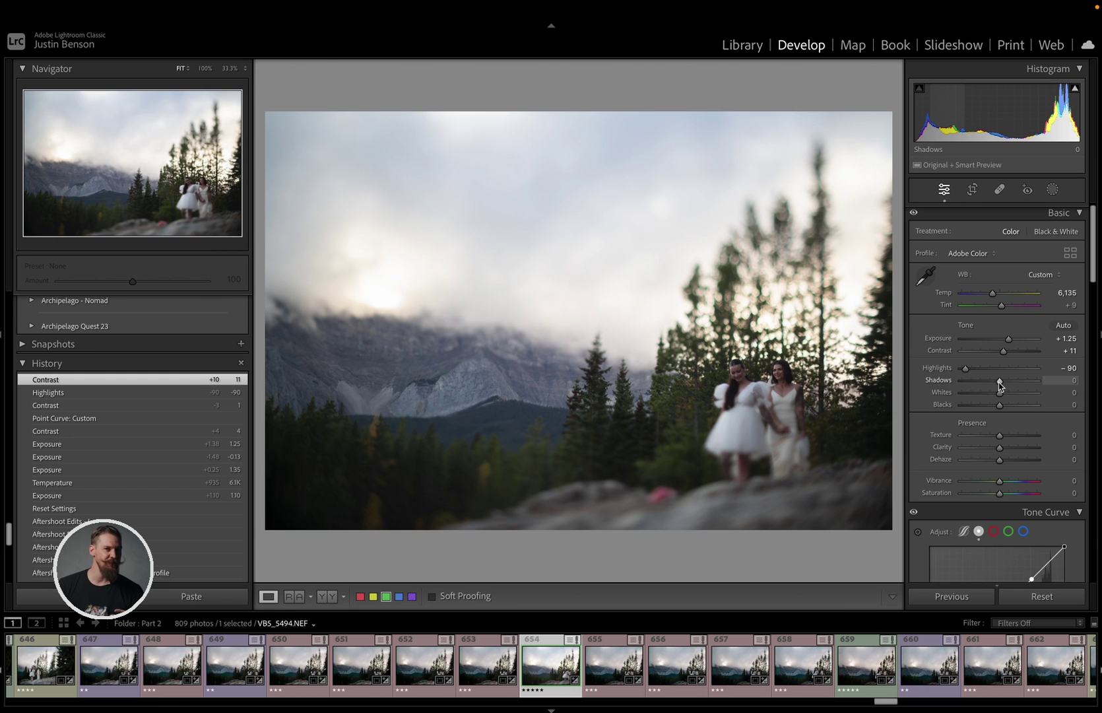
drag(1000, 387, 1014, 354)
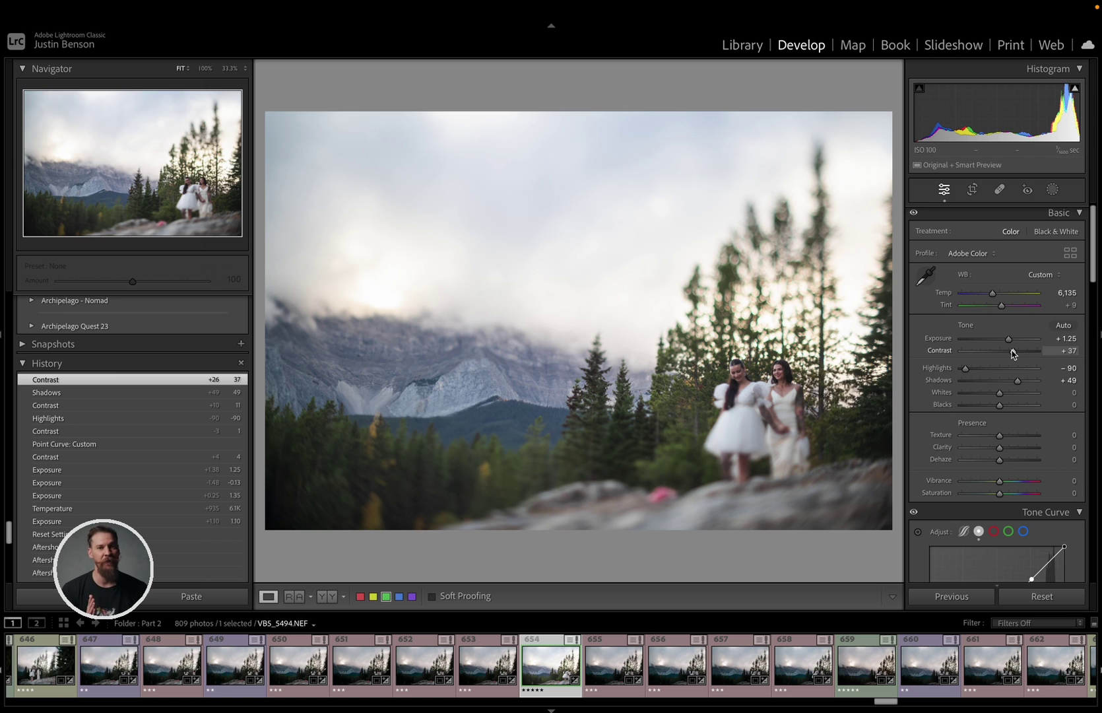
Lower Contrast to +19 and deepen Blacks to -40
drag(1013, 354, 1007, 354)
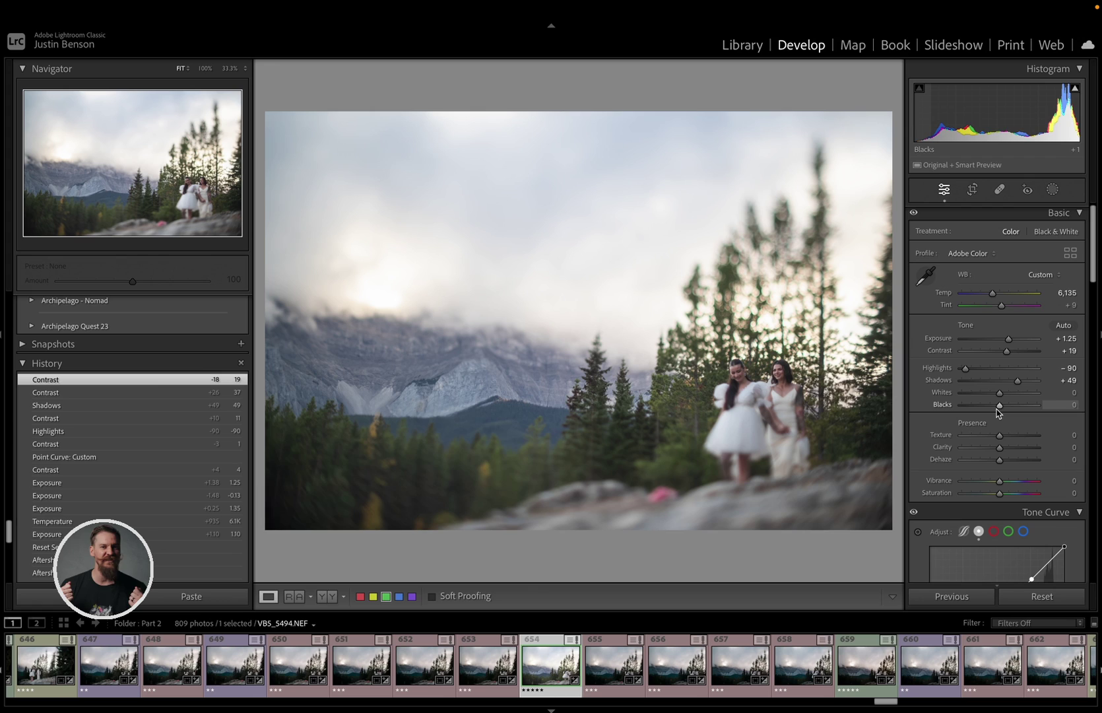
drag(996, 409, 983, 410)
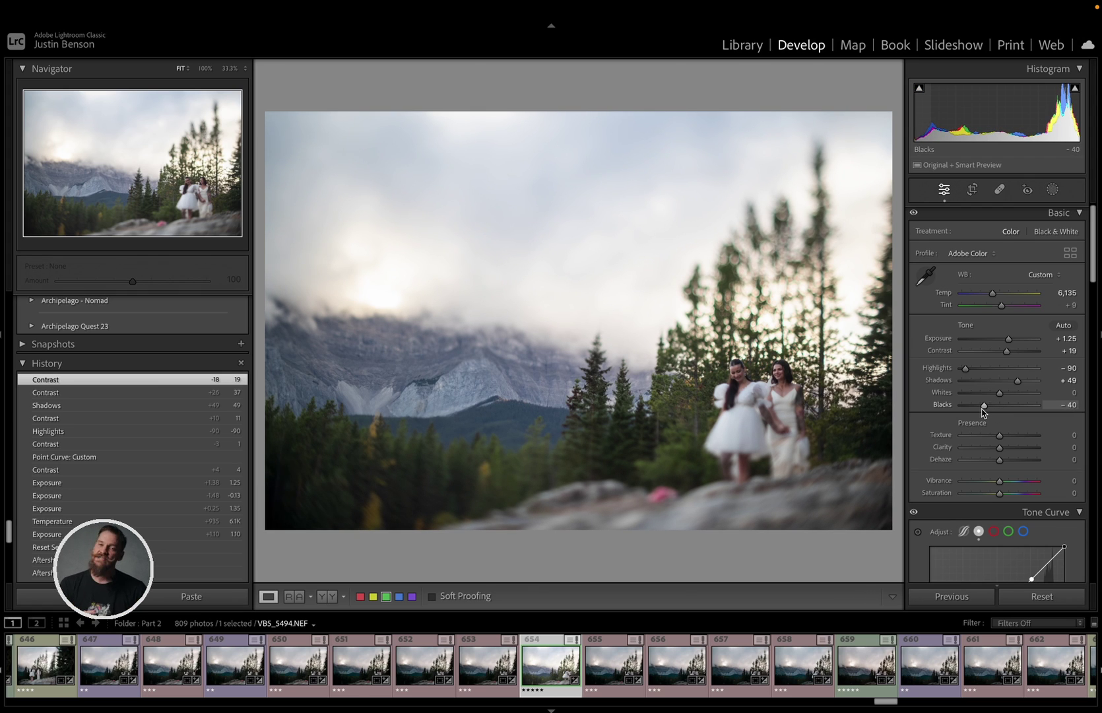
drag(984, 411, 983, 412)
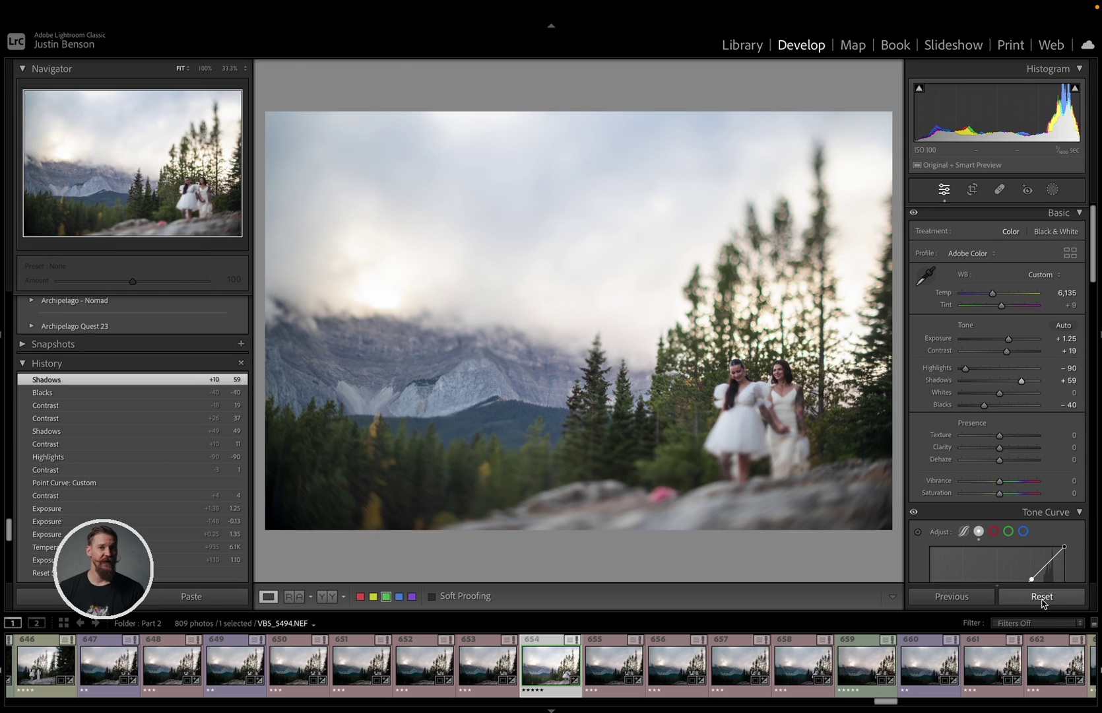
Reset the photo to compare against the original, then undo to restore the edits
click(1043, 600)
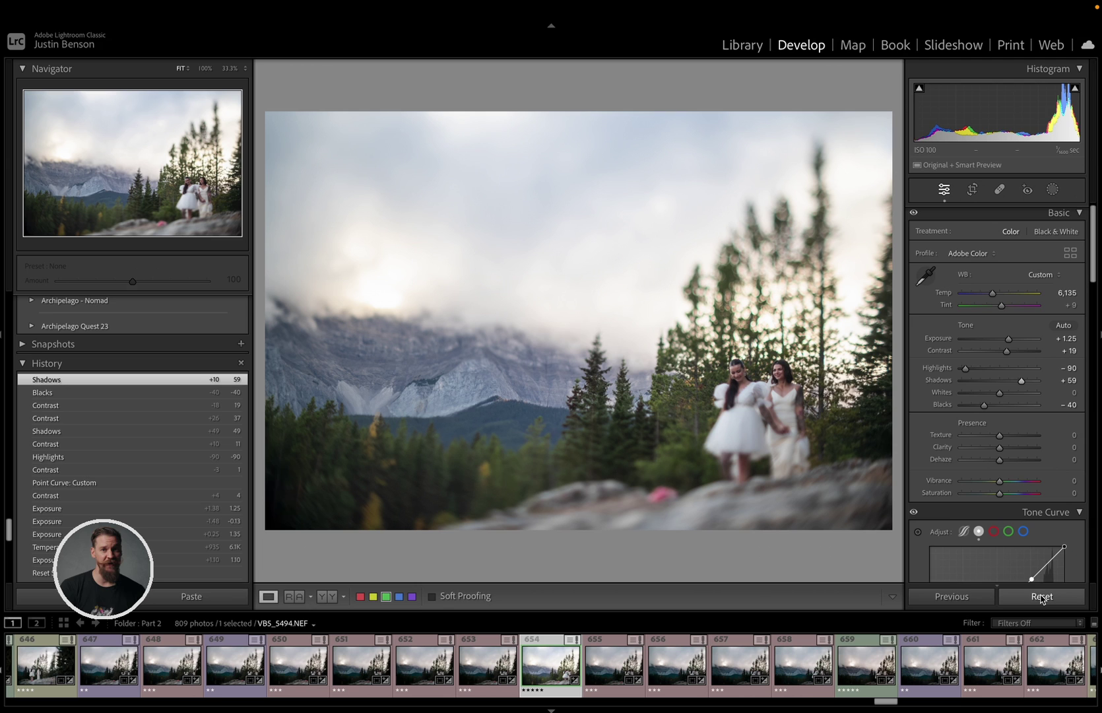
click(1042, 596)
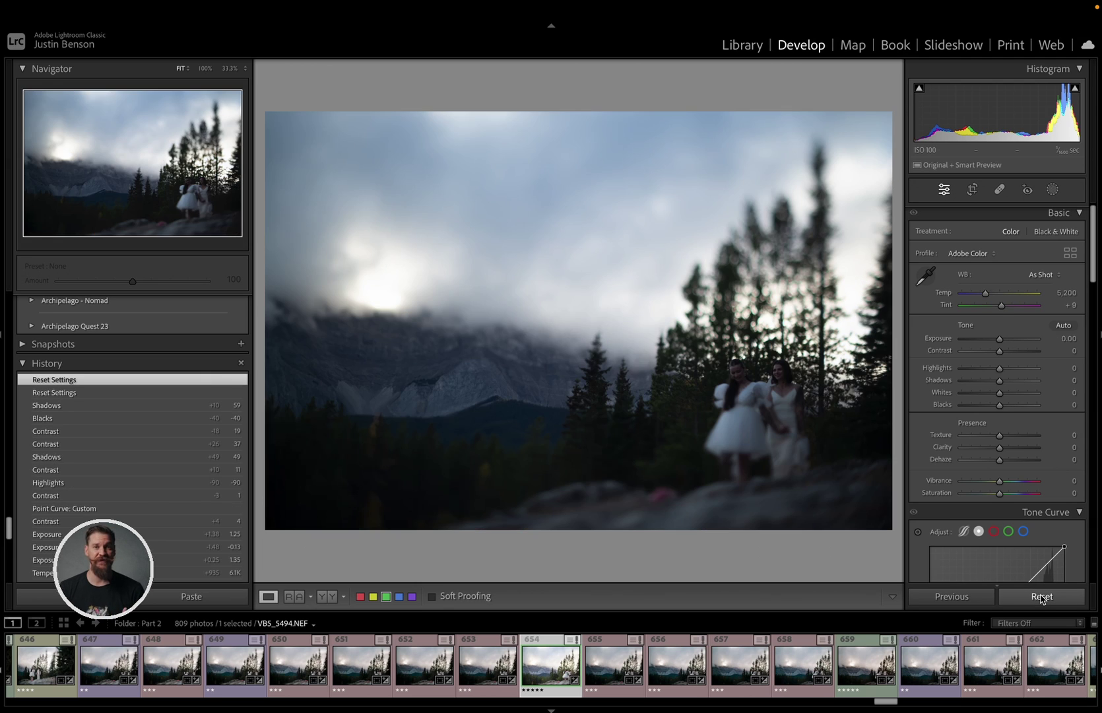
key(ctrl+z)
click(1041, 597)
key(ctrl+z)
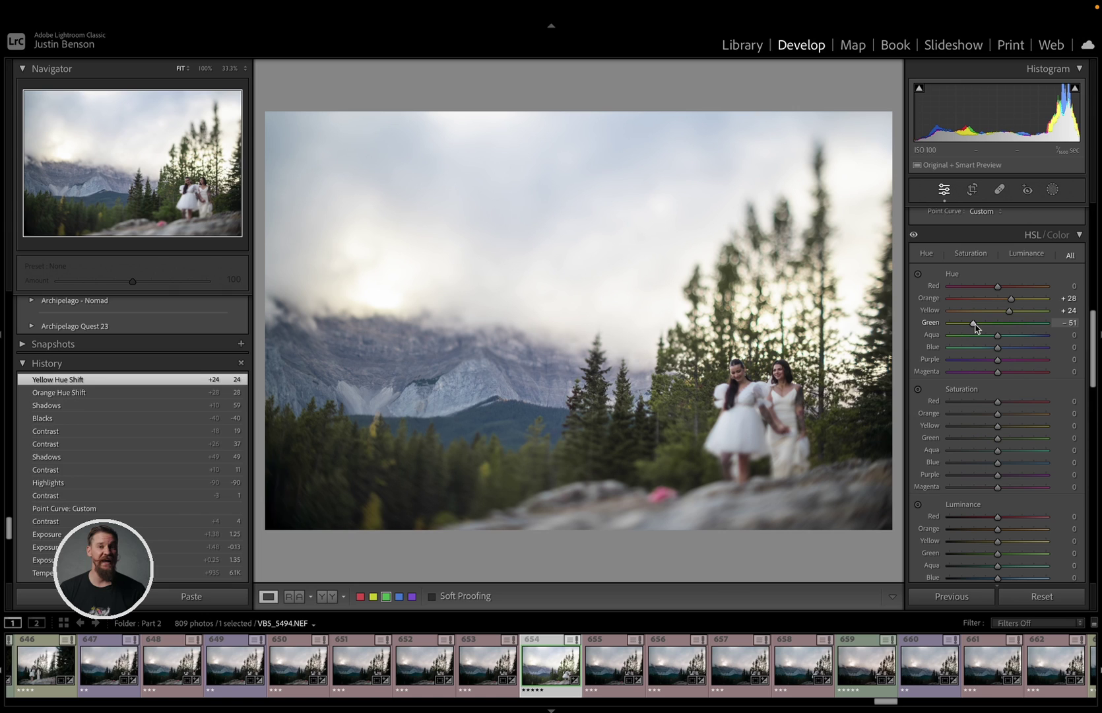
Shift the Green, Blue and Orange (+27) hues and raise Green saturation to +47
drag(998, 336, 980, 342)
scroll(998, 489, down, 2)
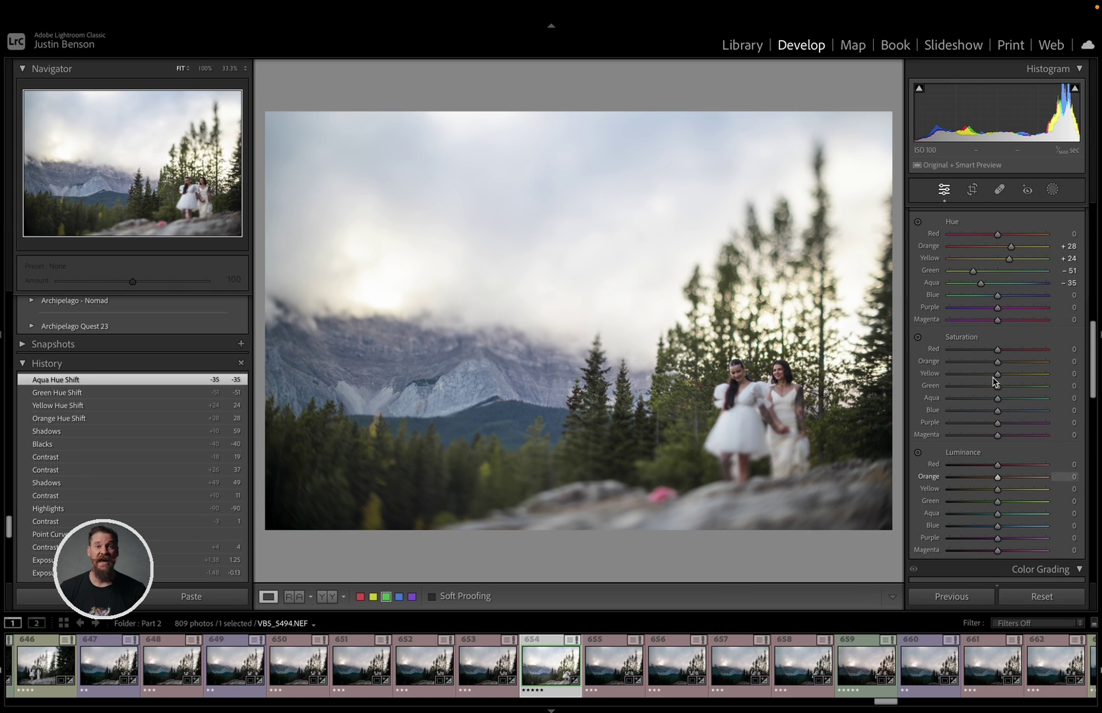
mouse_move(995, 299)
mouse_down()
mouse_move(982, 302)
mouse_move(970, 275)
mouse_move(1020, 274)
mouse_move(1001, 285)
mouse_move(1024, 285)
mouse_move(997, 295)
mouse_move(1021, 299)
mouse_move(1001, 297)
mouse_up()
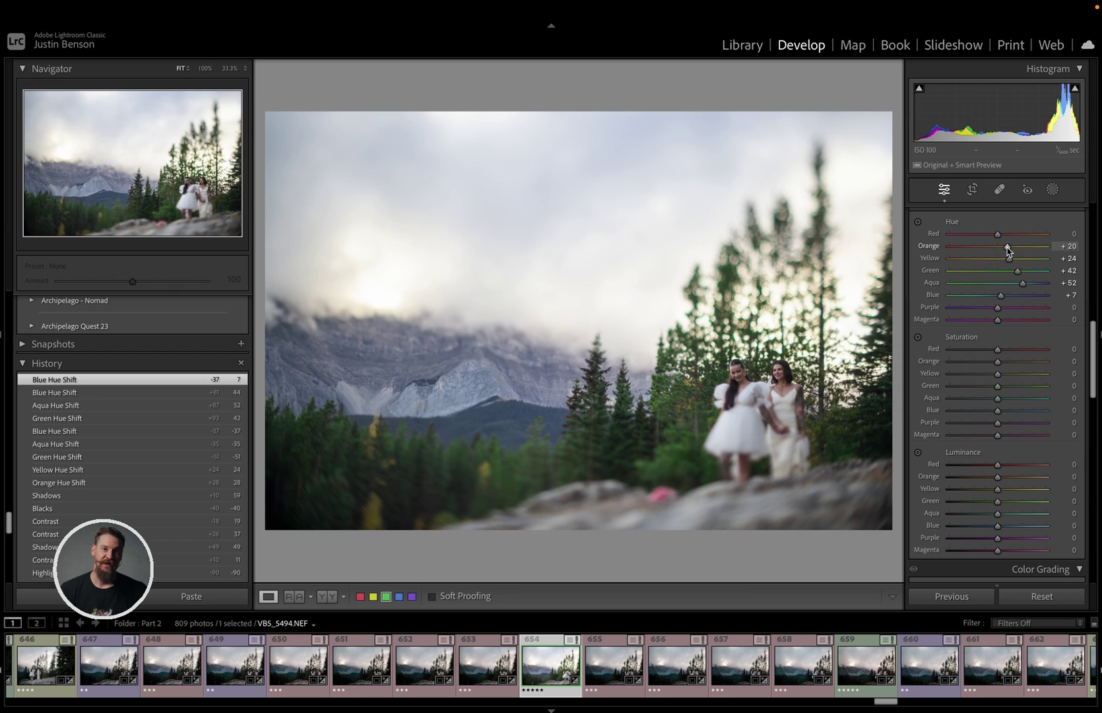
drag(1012, 251, 1015, 285)
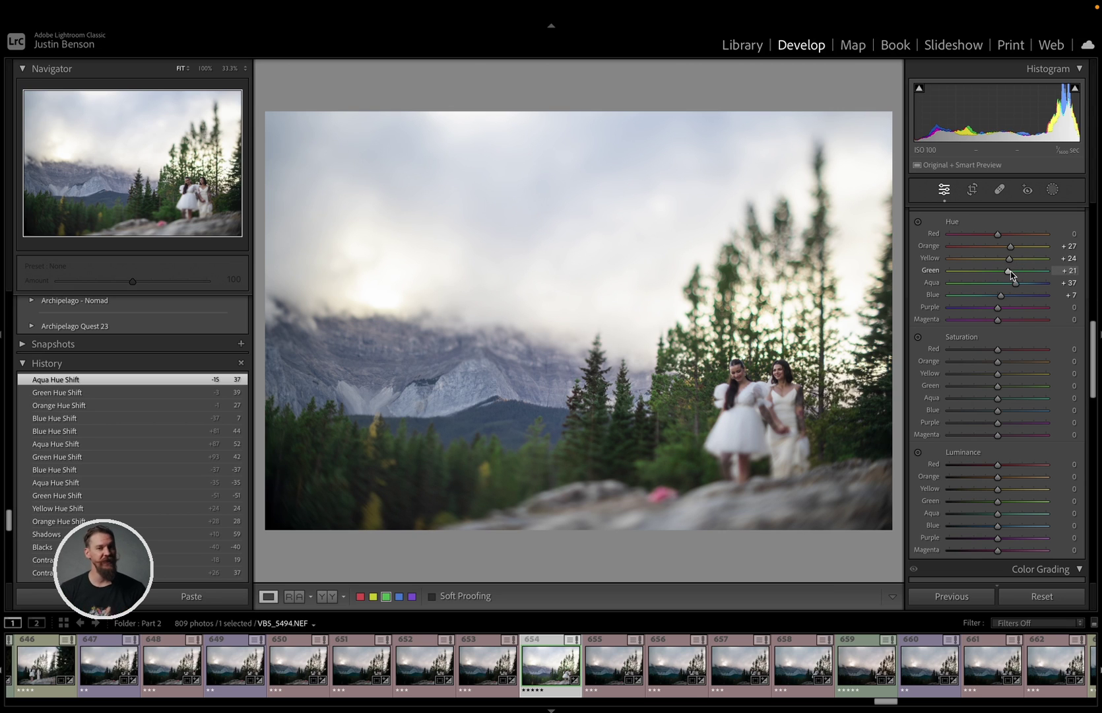
drag(1008, 272, 1007, 272)
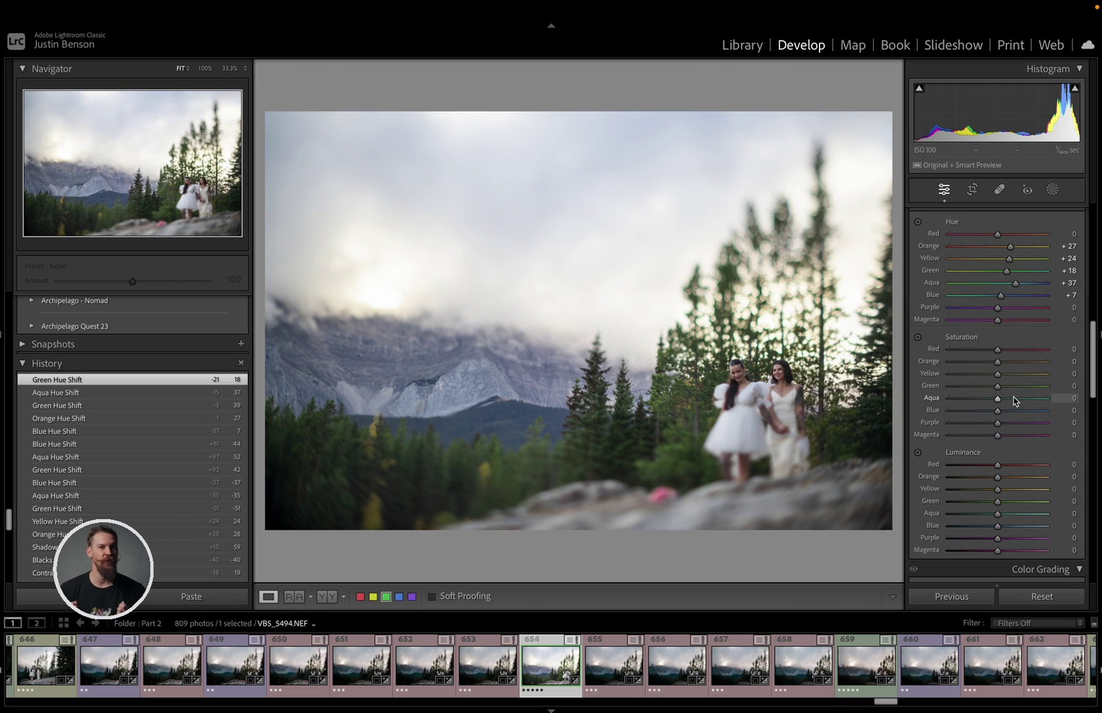
drag(998, 386, 1022, 389)
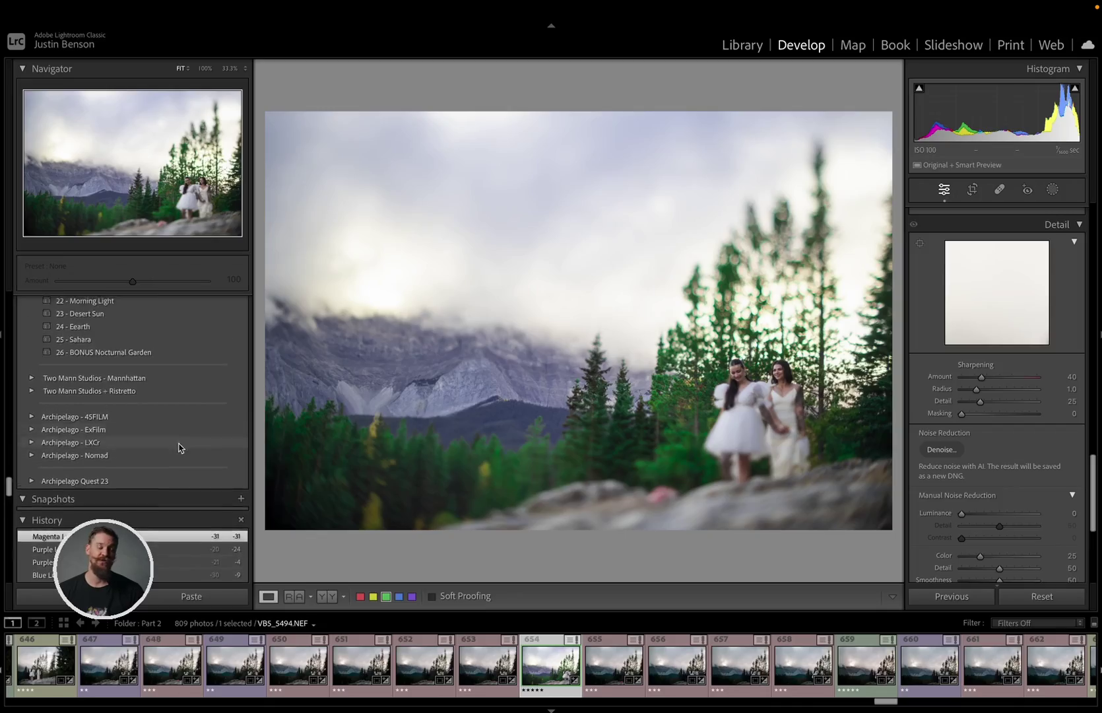
Save the edits as a new wedding-look develop preset with all settings checked
drag(9, 494, 9, 303)
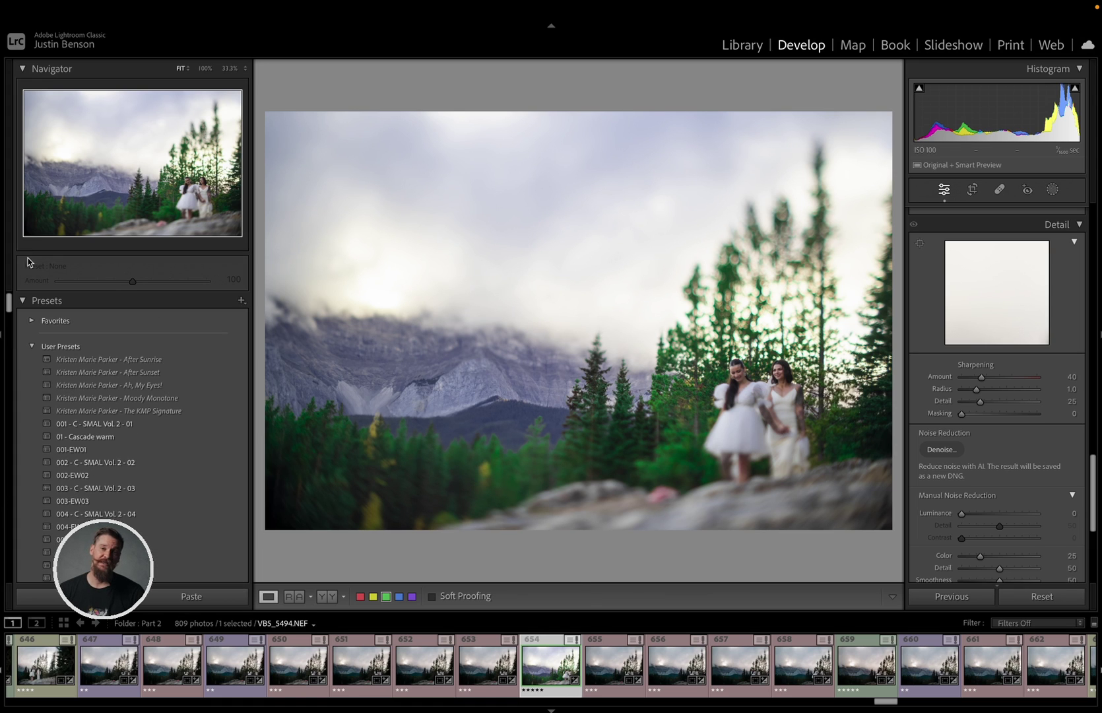
click(241, 301)
click(259, 315)
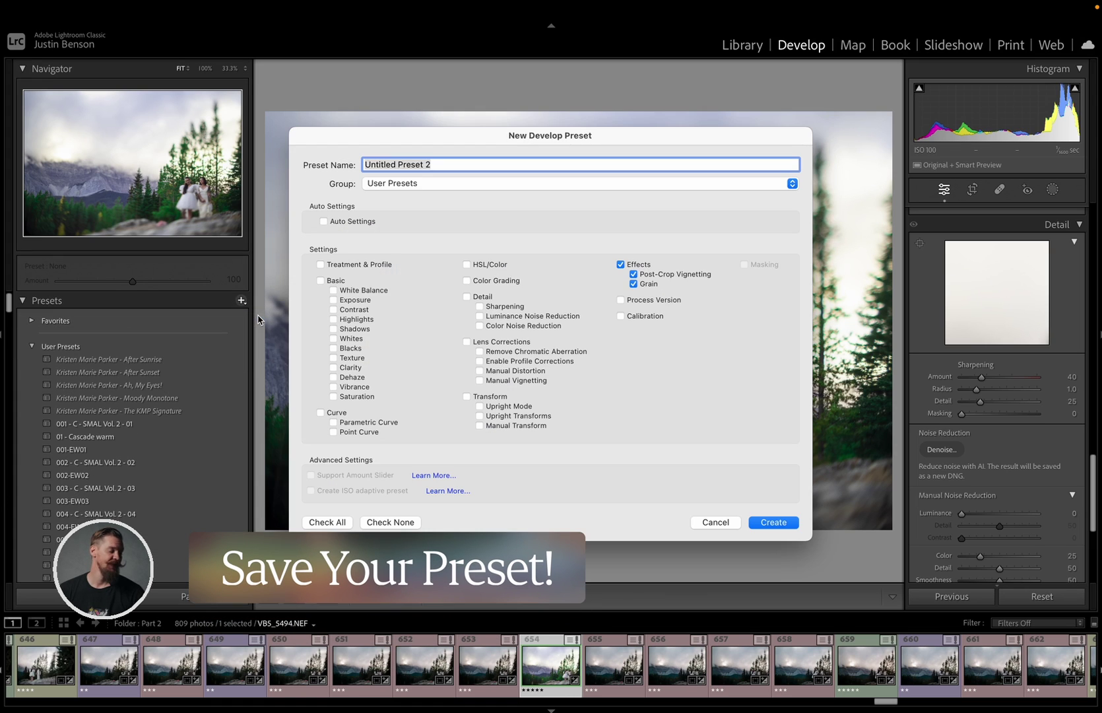
text(Justins New Weddin)
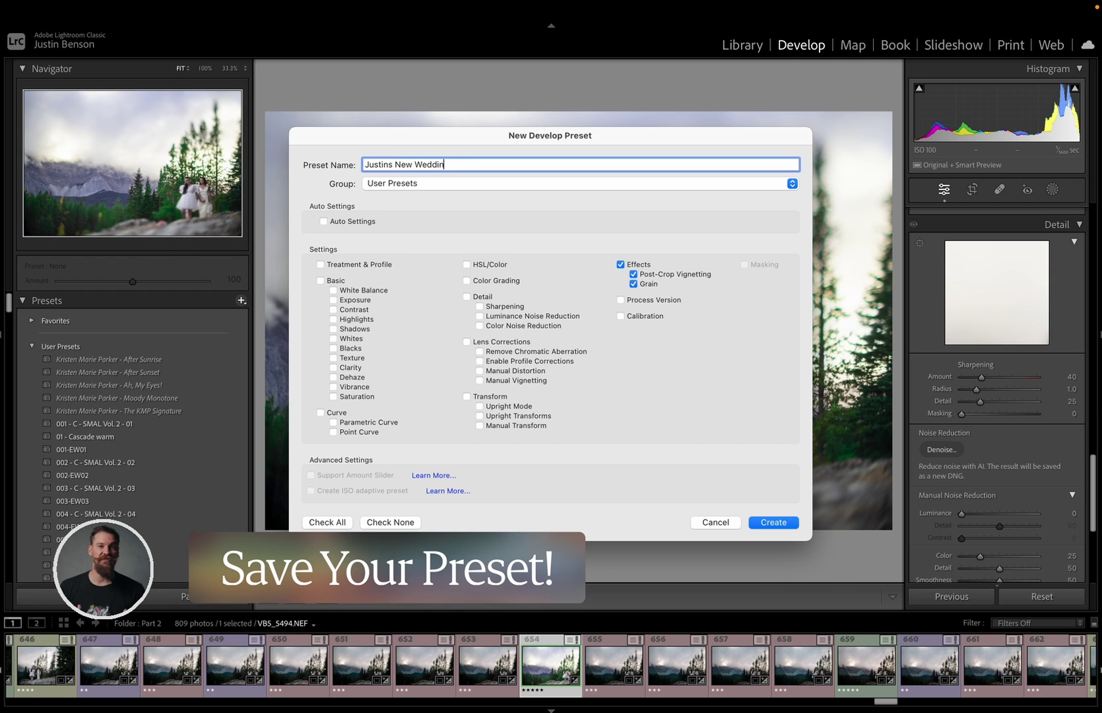
text( Look)
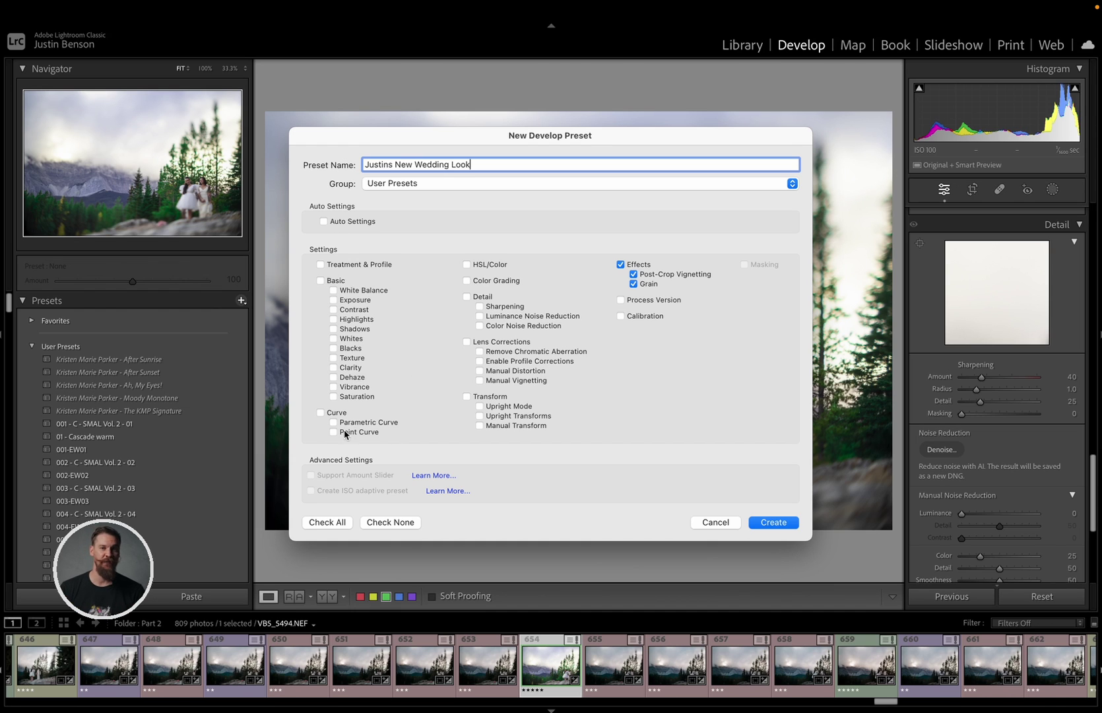
click(334, 522)
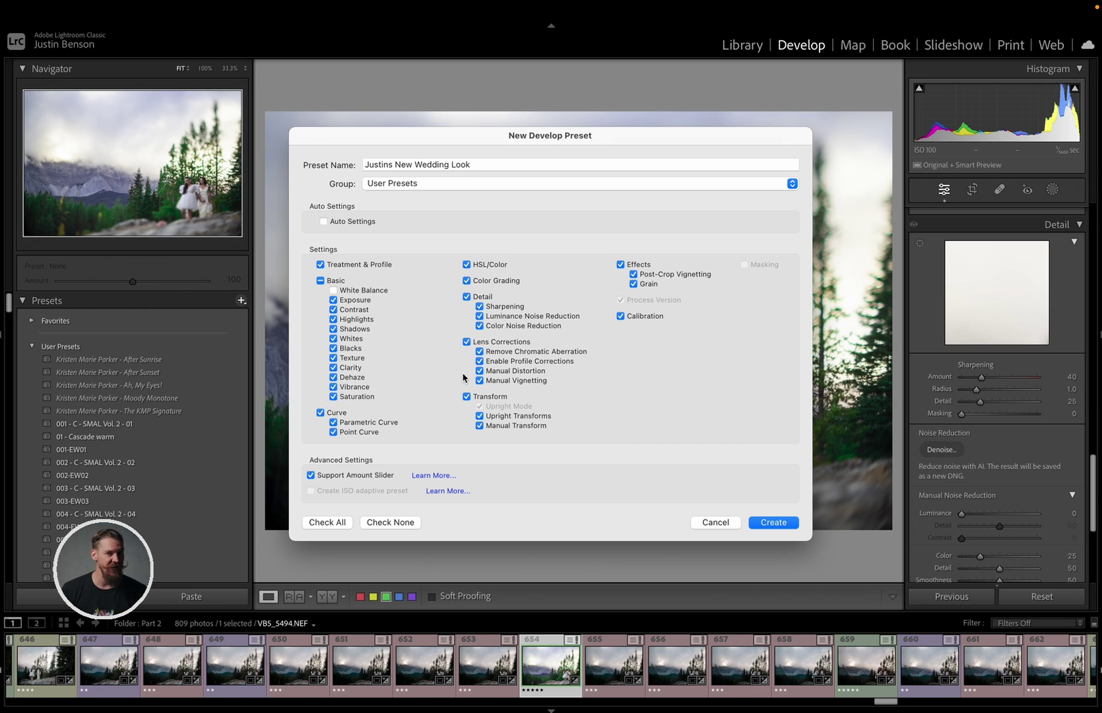
click(774, 522)
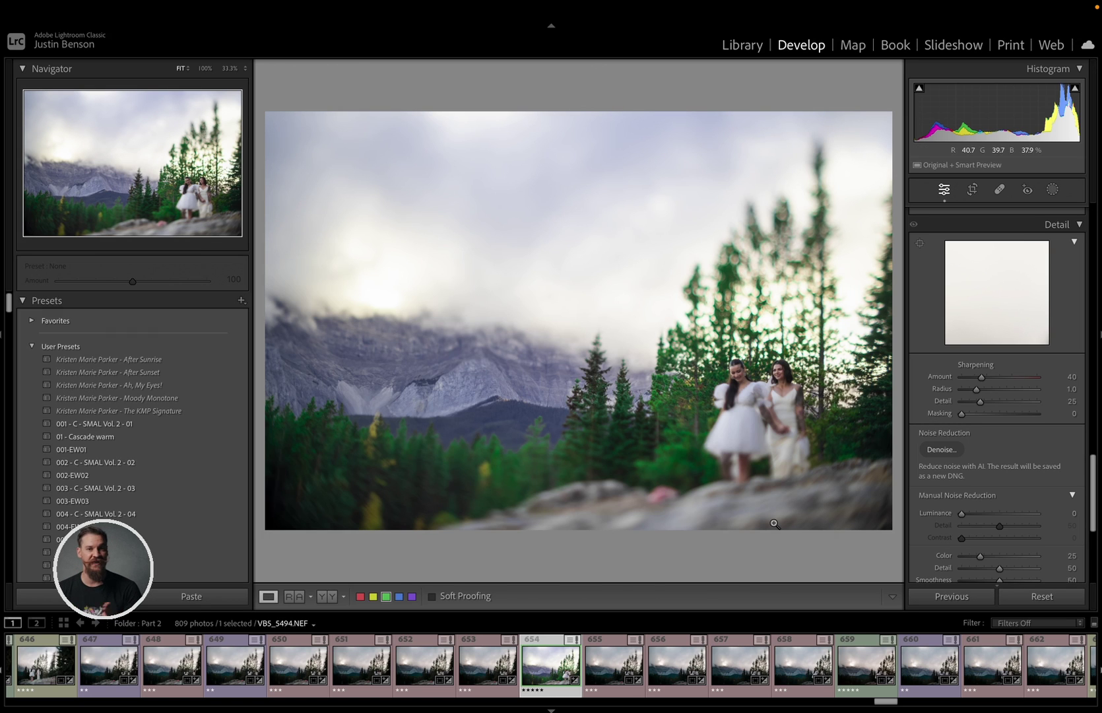
Apply the new wedding-look preset to photo 659 from the filmstrip
click(849, 672)
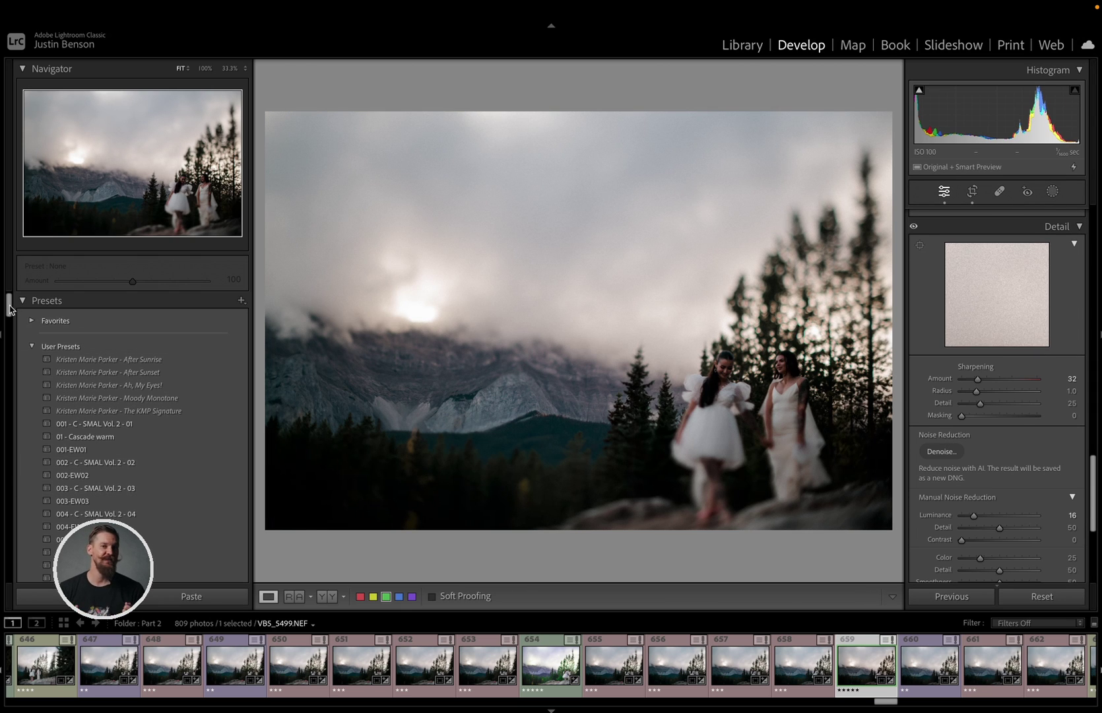
drag(9, 309, 25, 417)
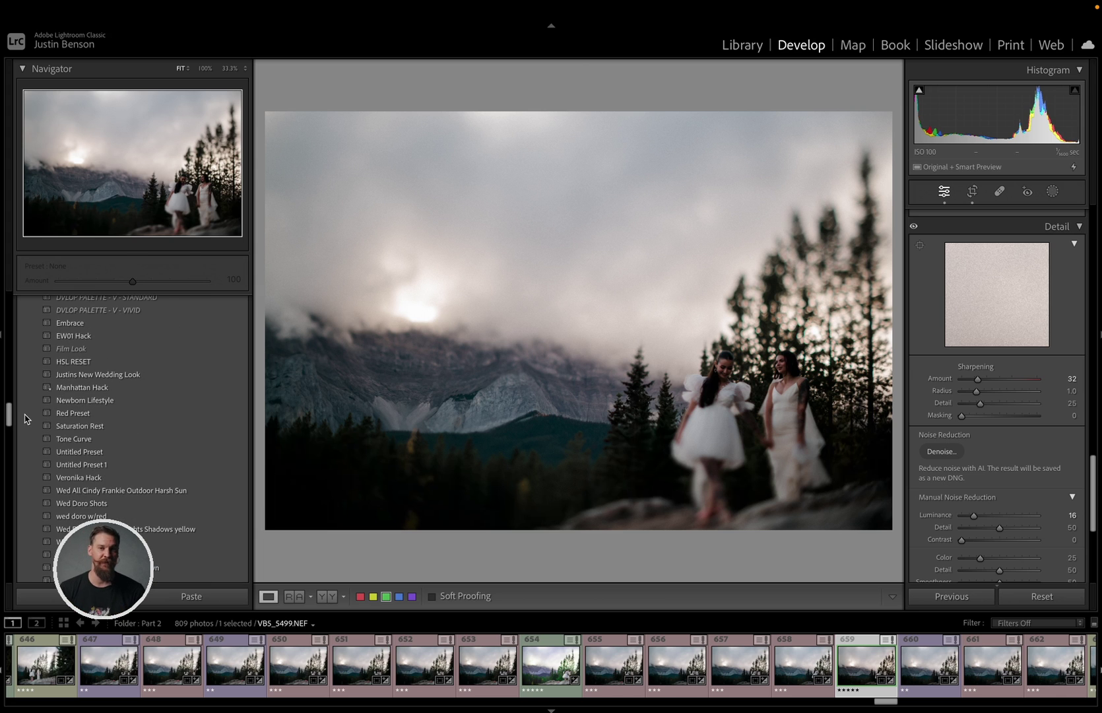
click(120, 375)
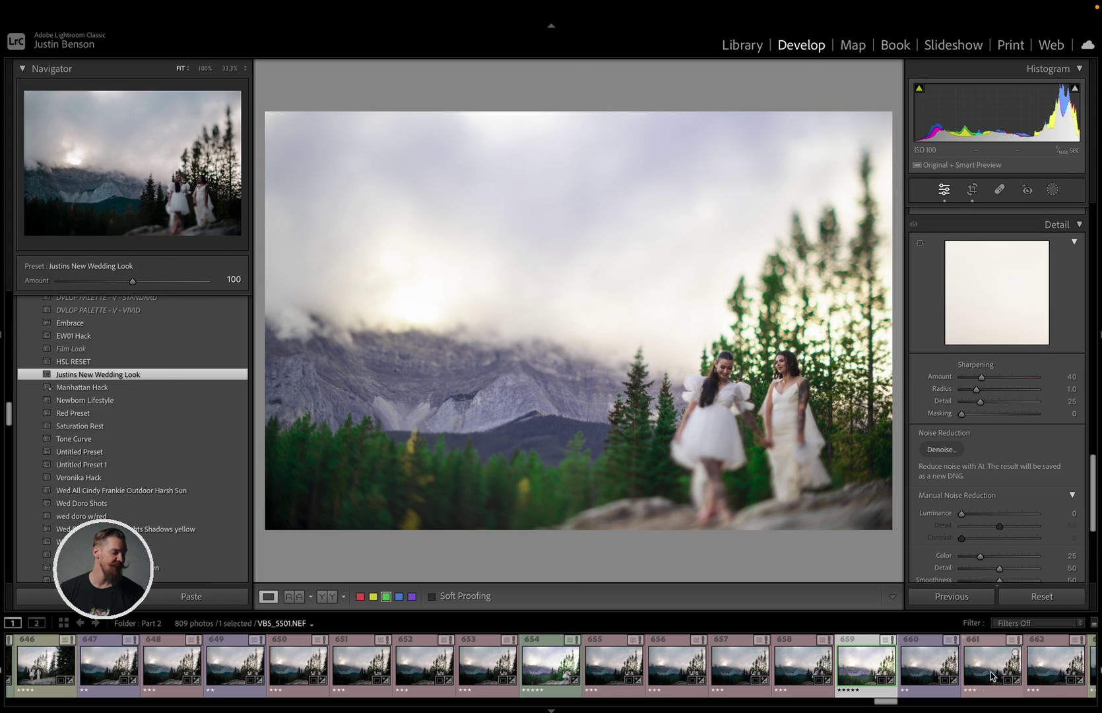
scroll(991, 674, up, 10)
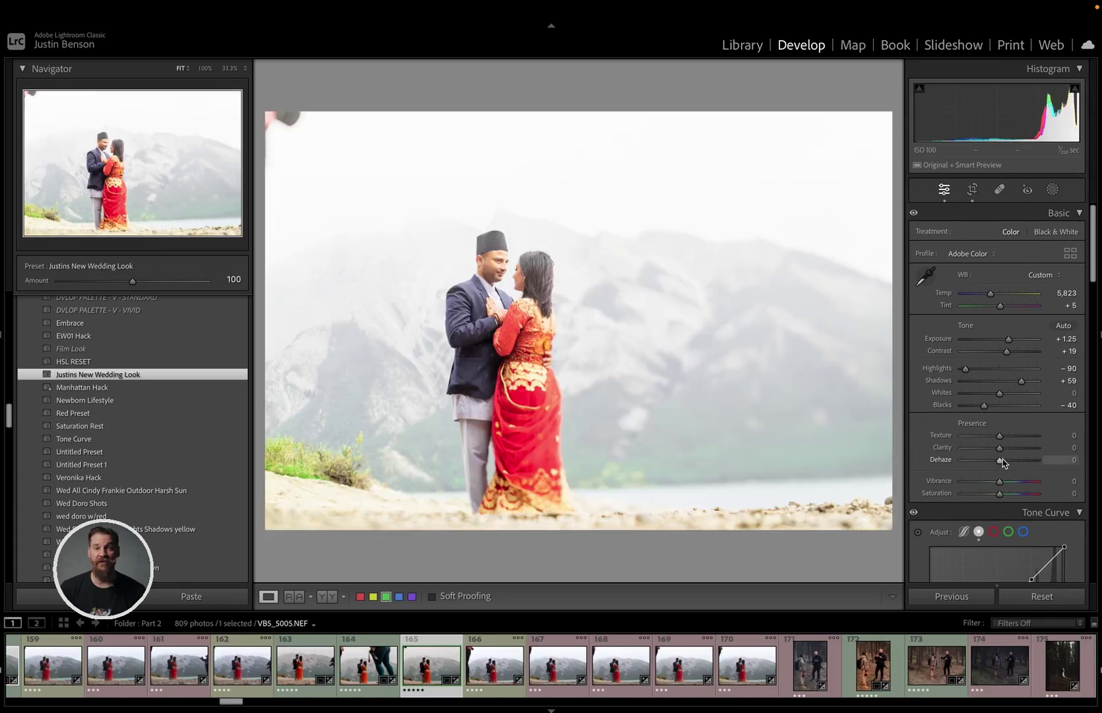
scroll(795, 675, up, 5)
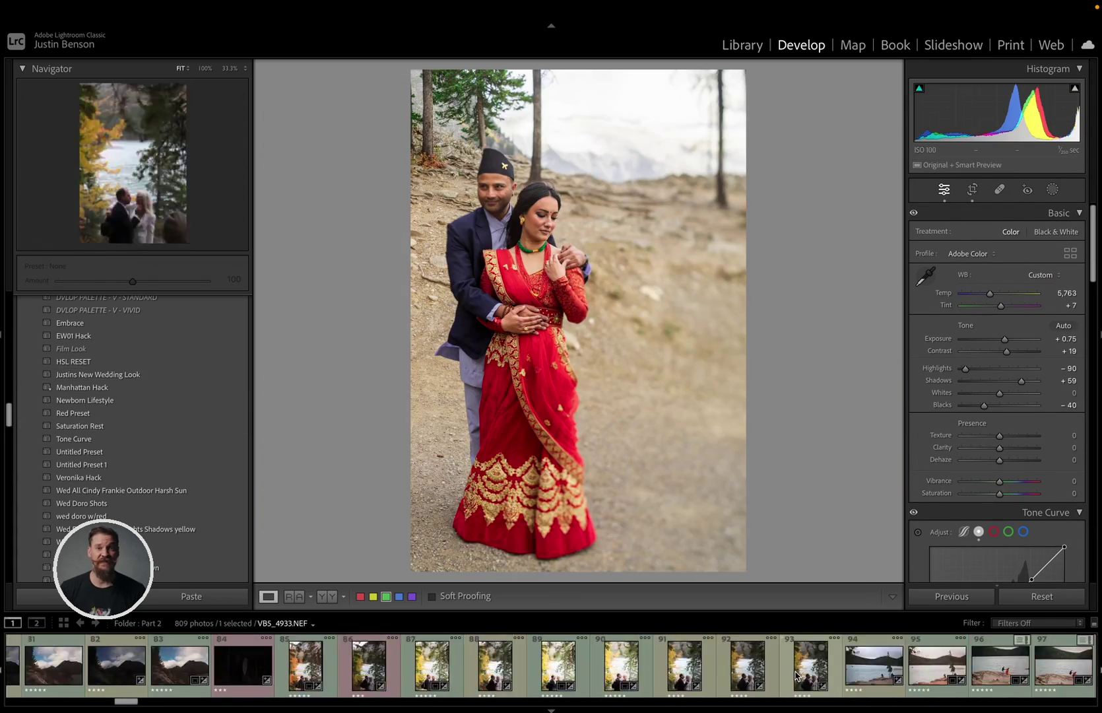